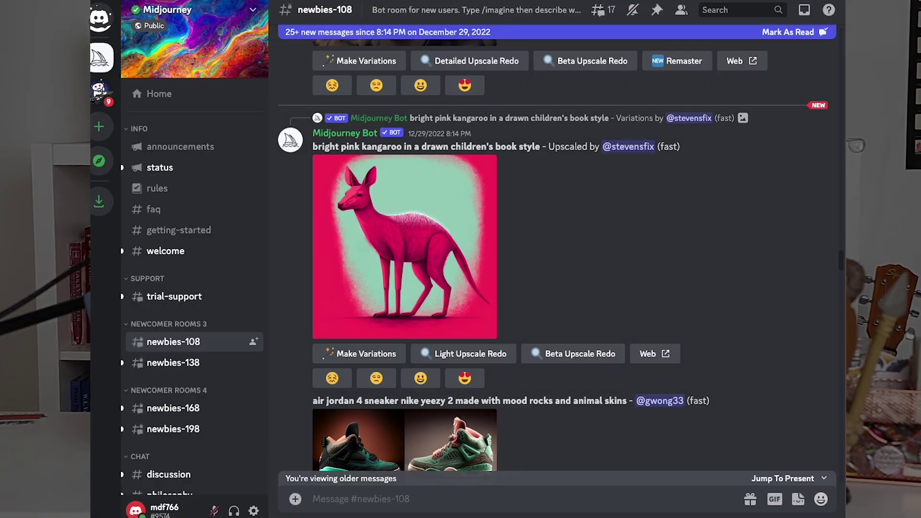
Submit the cyberpunk girl on a cyborg dragon prompt with /imagine.
click(337, 501)
text(/imagine)
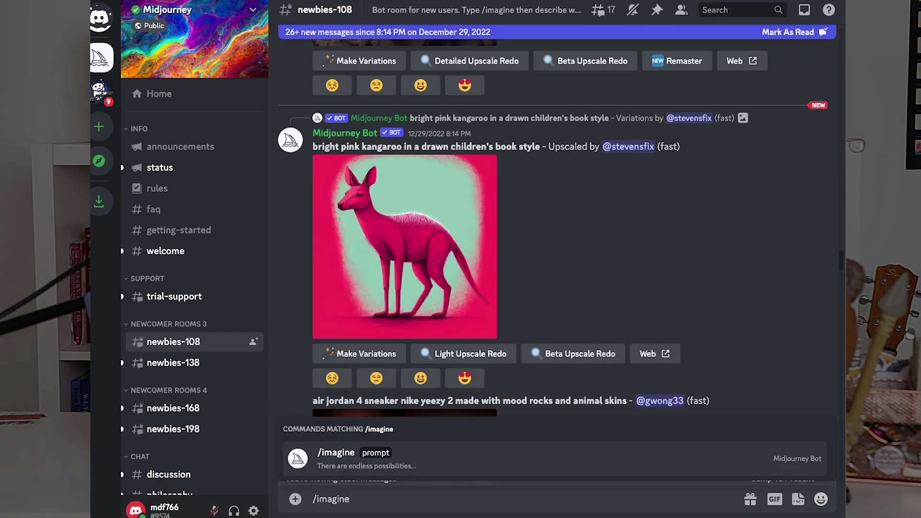
key(Tab)
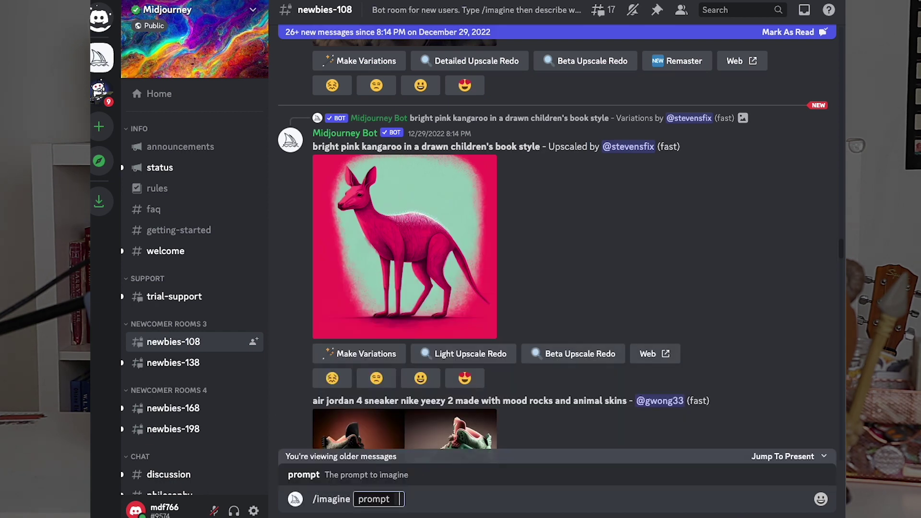
text(Cyberpunk girl riding on a cyborg dragon over a futuristic city realistic high detail)
key(Return)
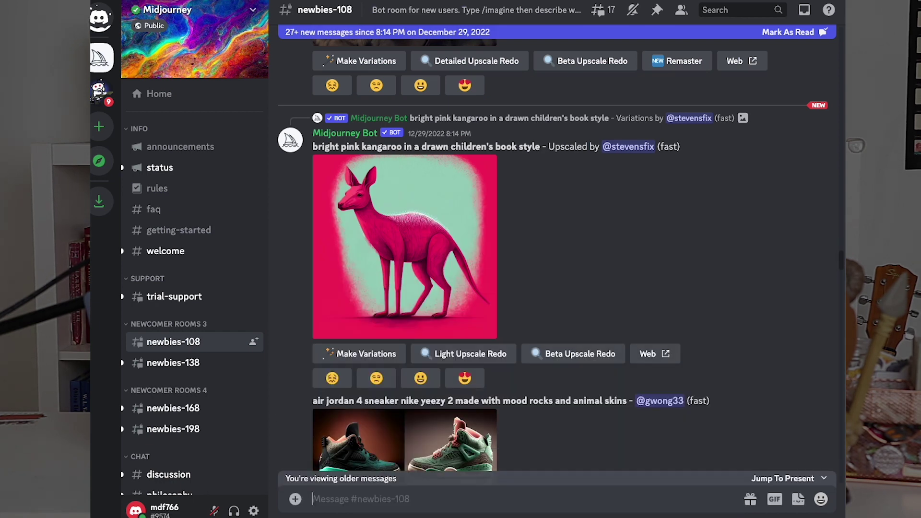
Enlarge the resulting four-image cyberpunk dragon grid.
scroll(619, 388, down, 15)
scroll(619, 389, down, 20)
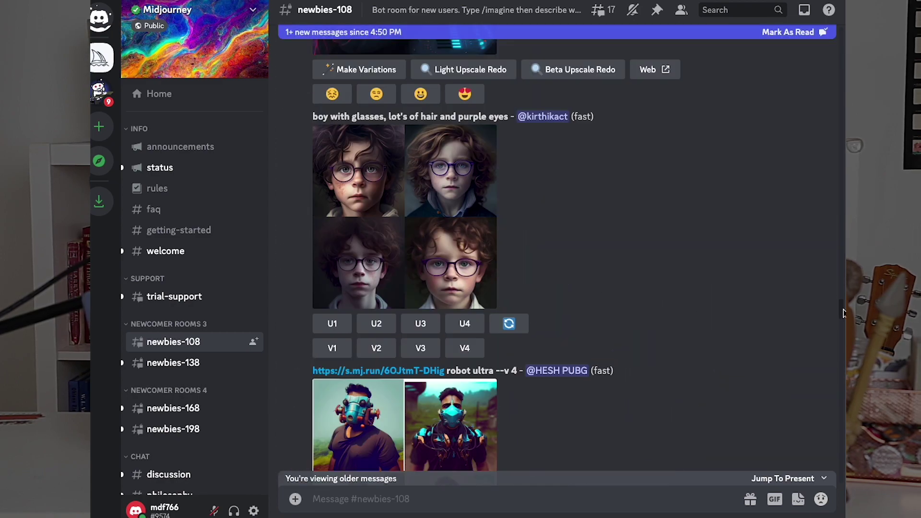
scroll(570, 277, down, 10)
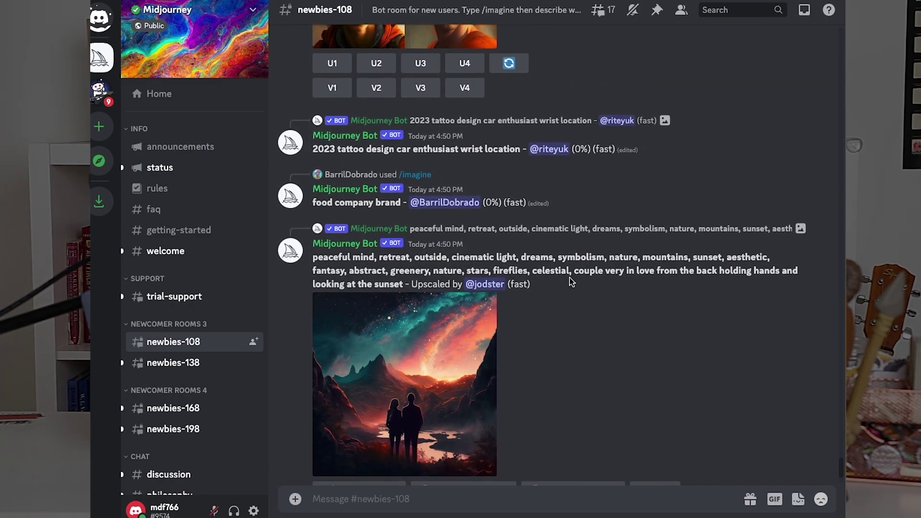
scroll(569, 282, up, 10)
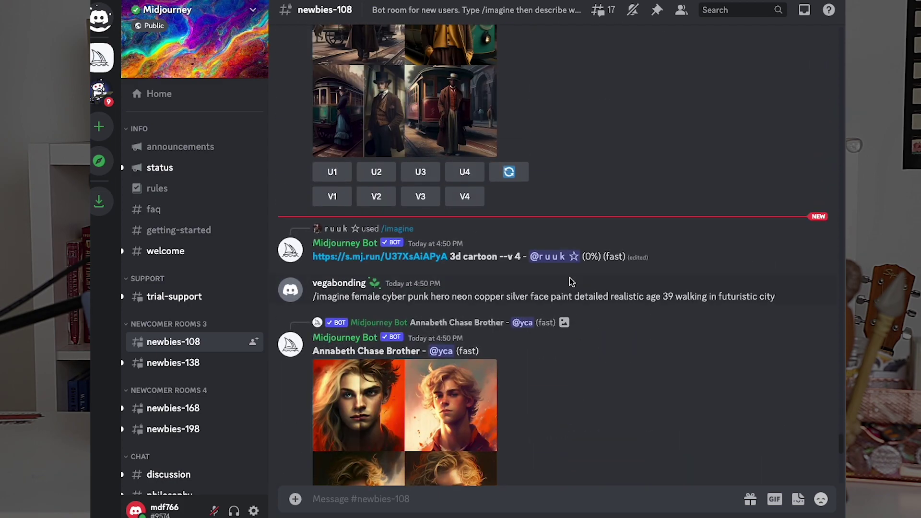
scroll(571, 282, up, 15)
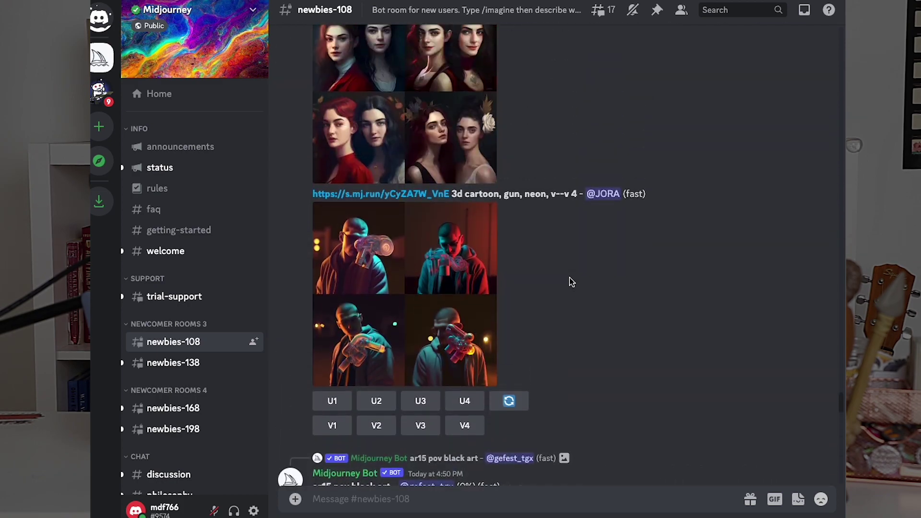
scroll(569, 276, down, 10)
scroll(569, 276, up, 3)
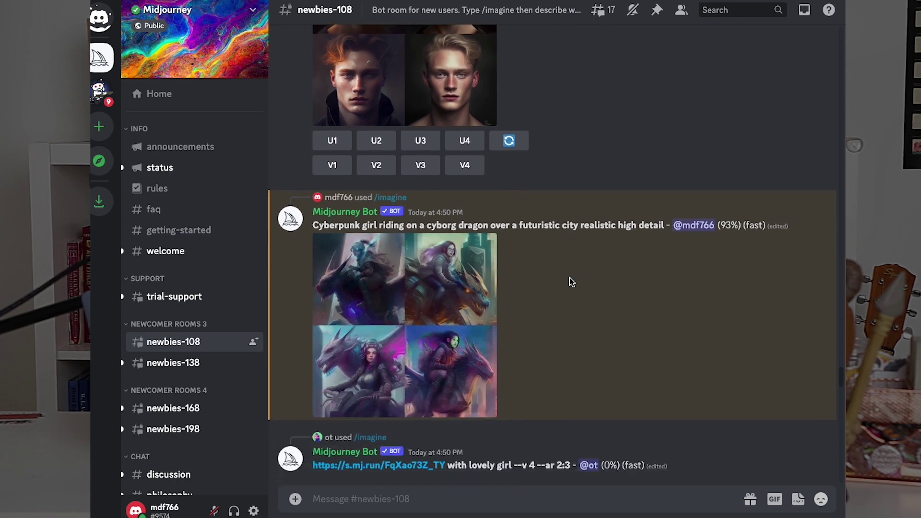
click(414, 277)
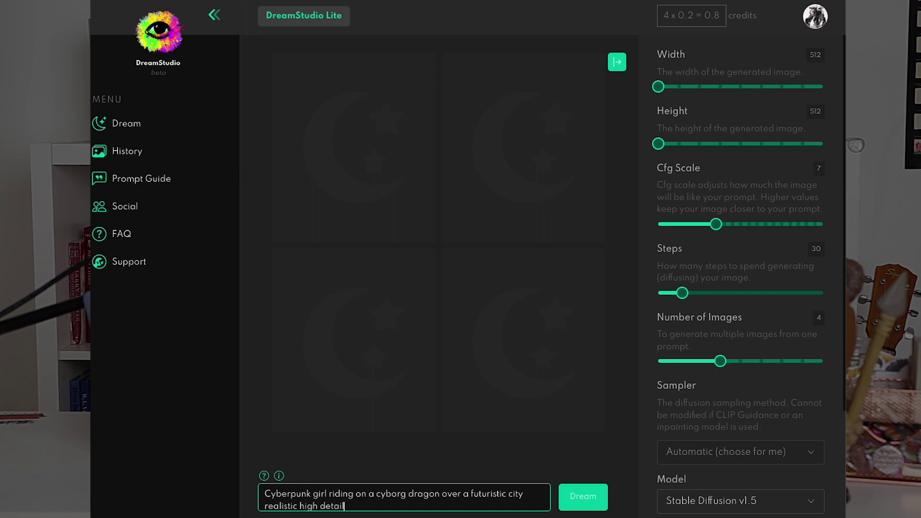
Generate four Stable Diffusion images from the cyberpunk girl dragon prompt with Dream.
click(576, 500)
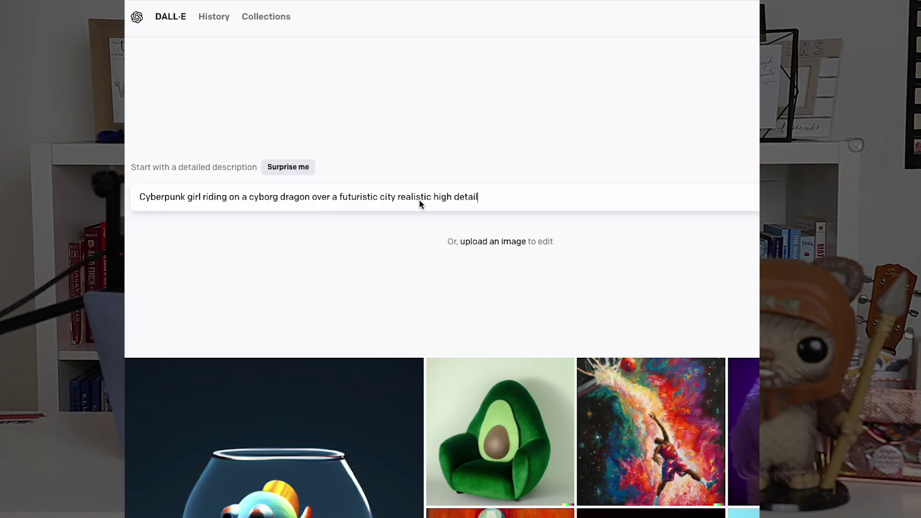
Generate the cyberpunk dragon images in DALL·E and view the first two individually.
key(Return)
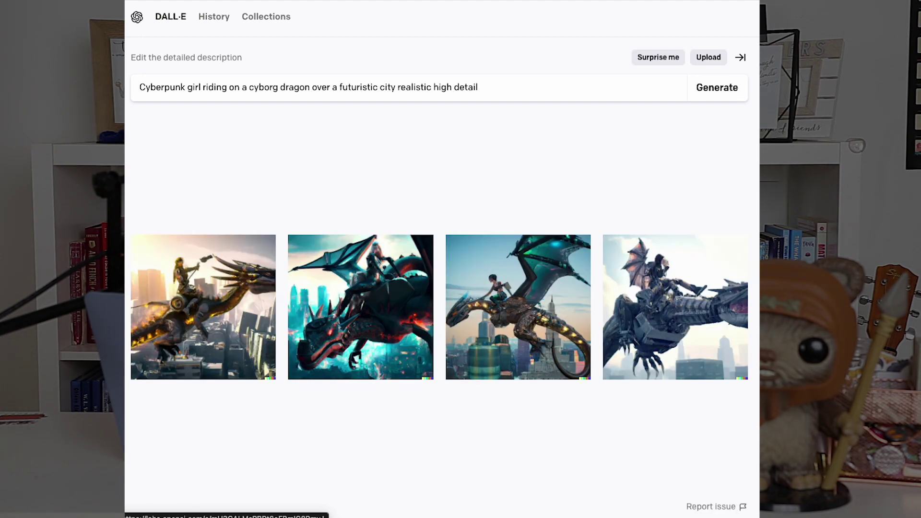
click(241, 327)
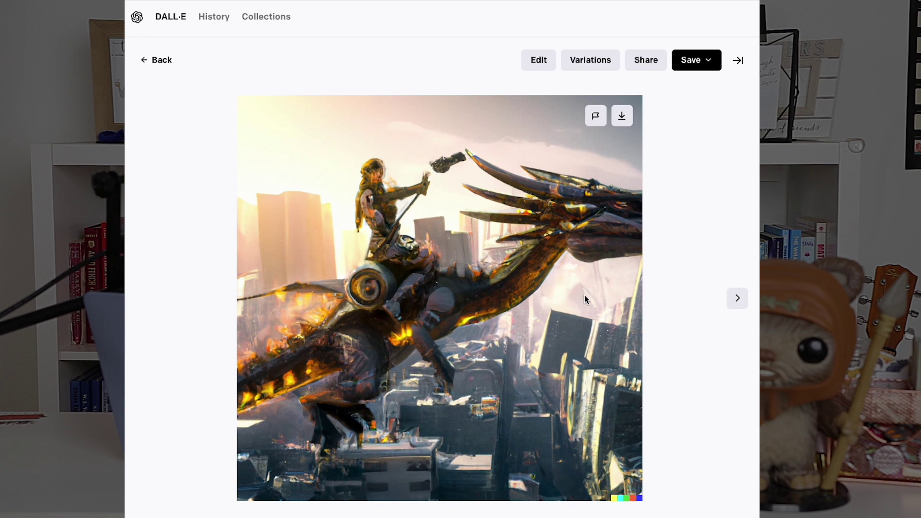
key(Right)
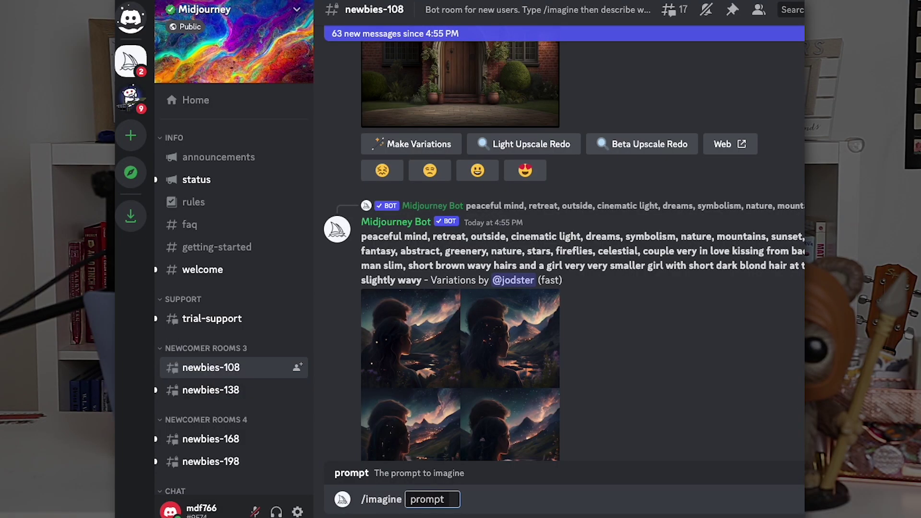
Generate the 5-year-old and unicorn movie poster grid and open it at original size.
key(super+v)
key(Return)
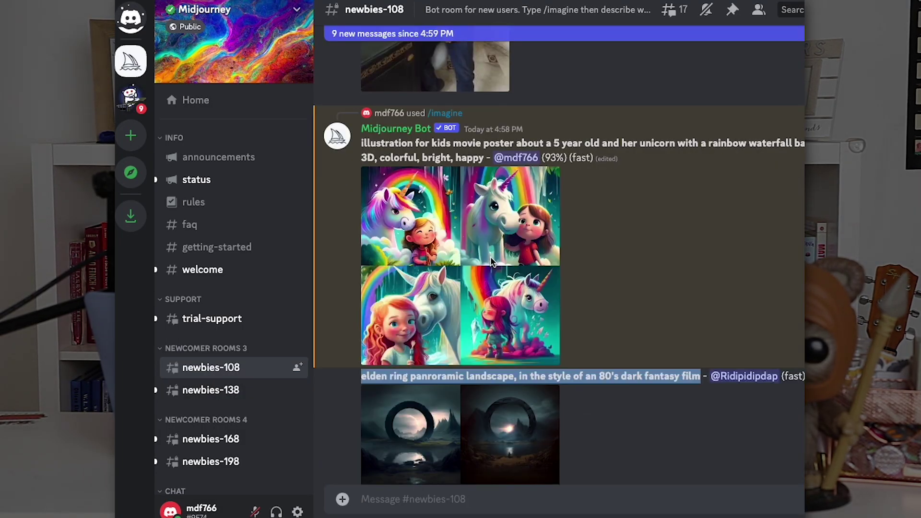
click(489, 257)
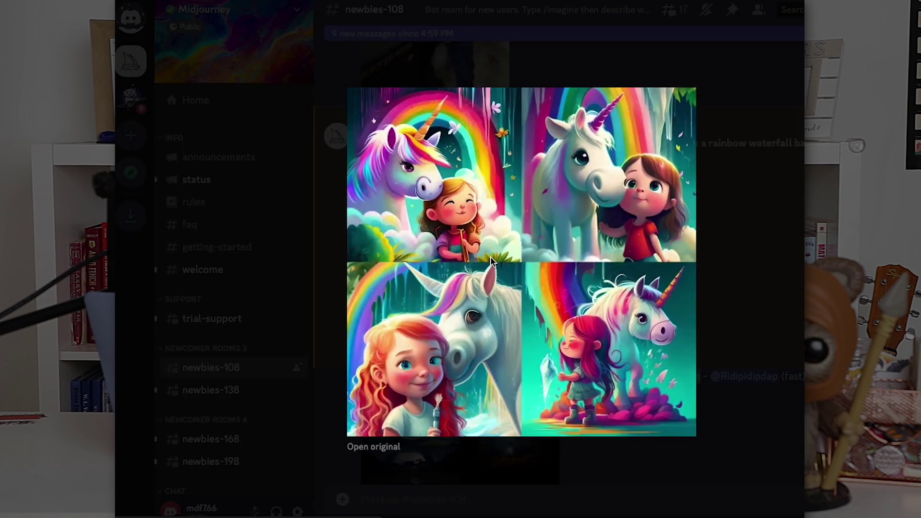
click(382, 447)
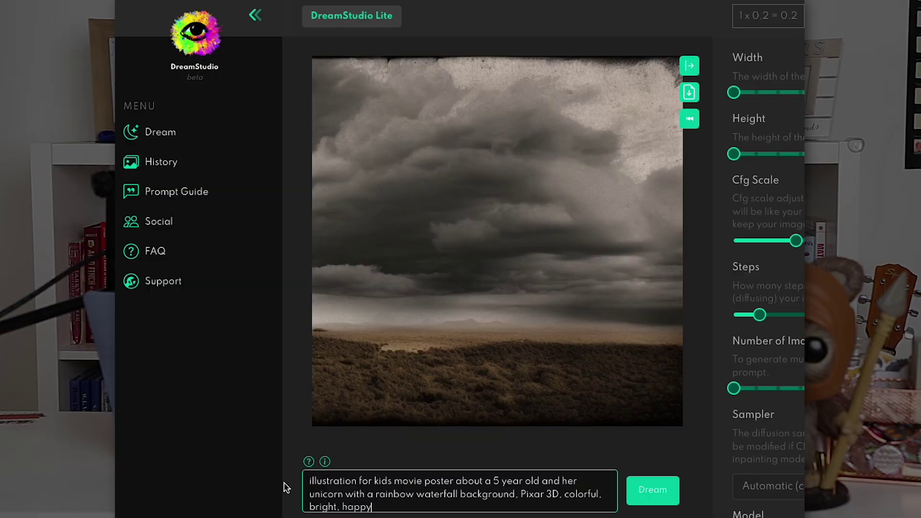
Run the shortened unicorn prompt after the error and enlarge the first and bottom-right results.
click(651, 491)
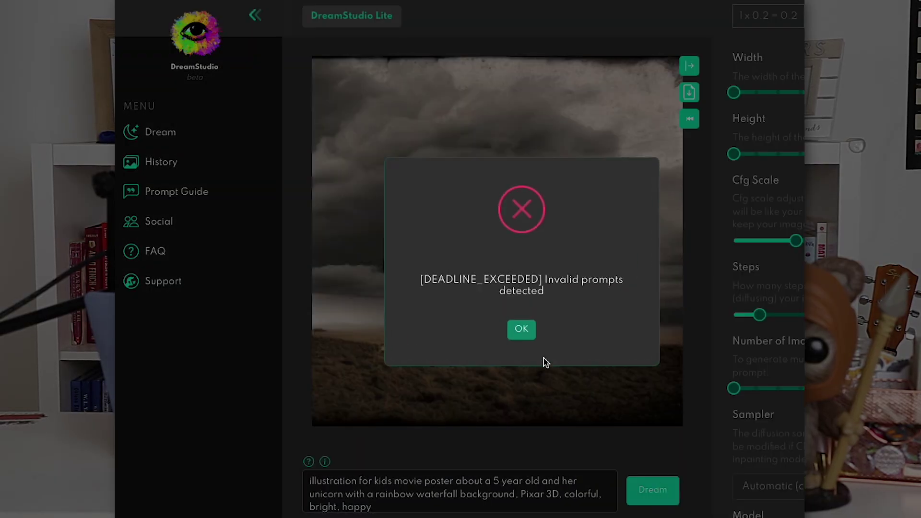
click(674, 497)
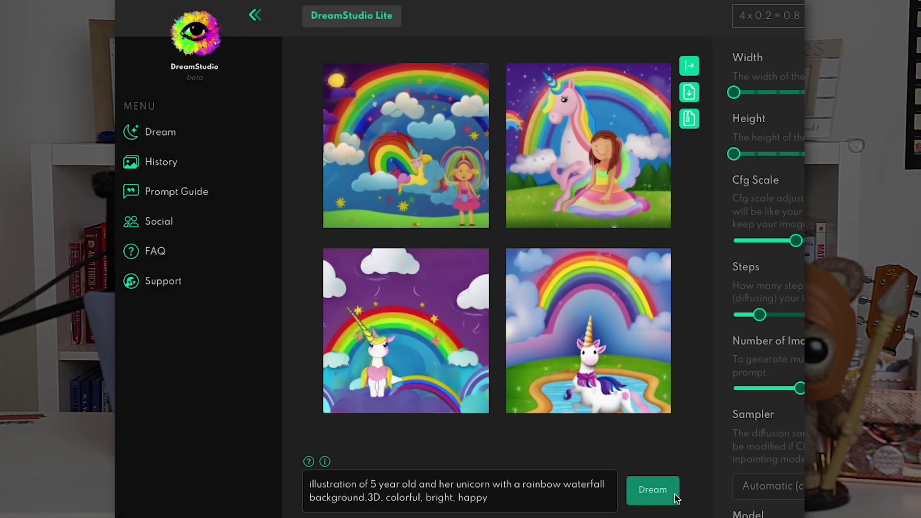
mouse_move(393, 176)
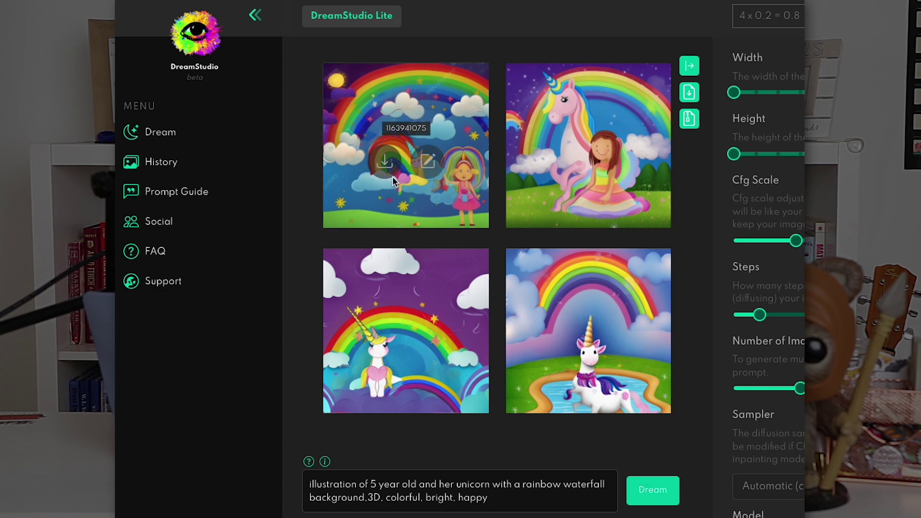
click(406, 197)
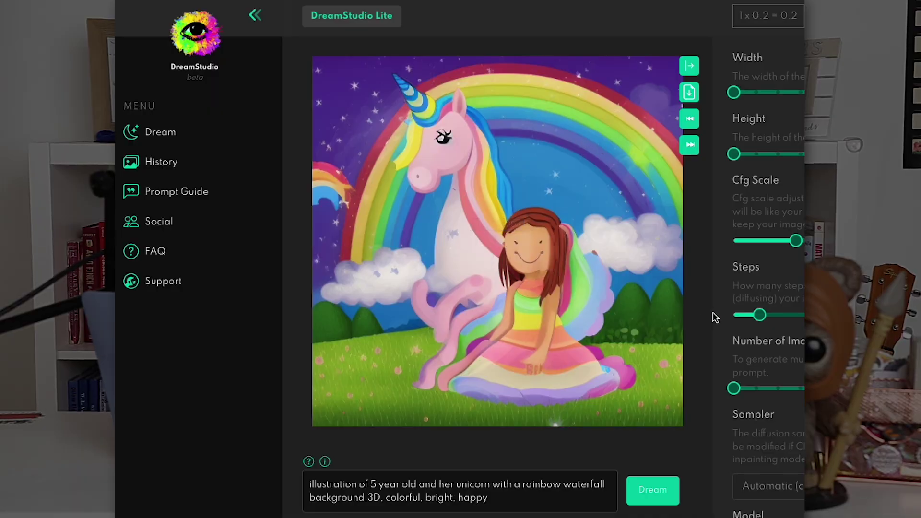
click(689, 144)
click(641, 336)
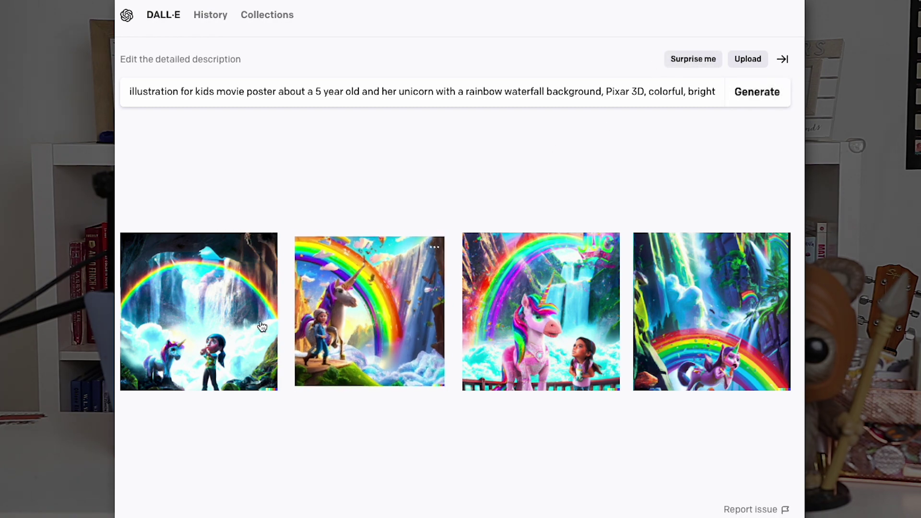
Open the first unicorn waterfall image and browse to the next one.
click(242, 317)
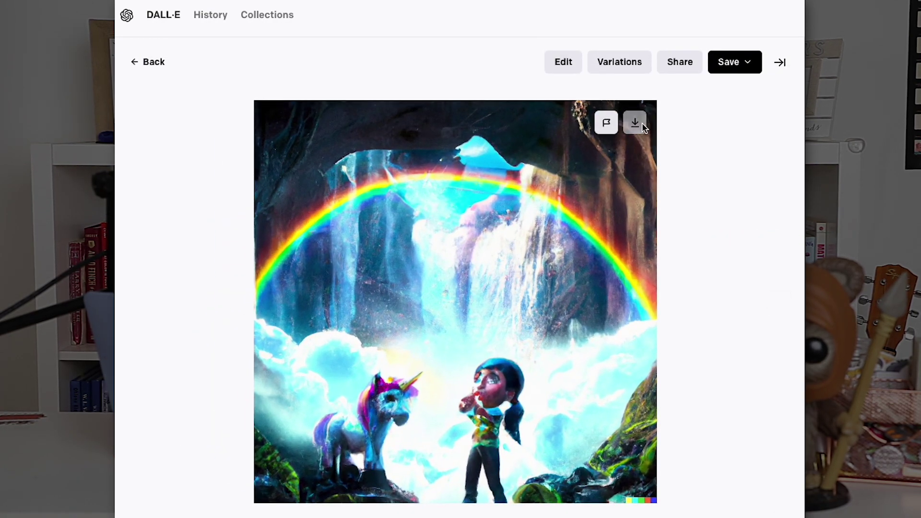
key(Right)
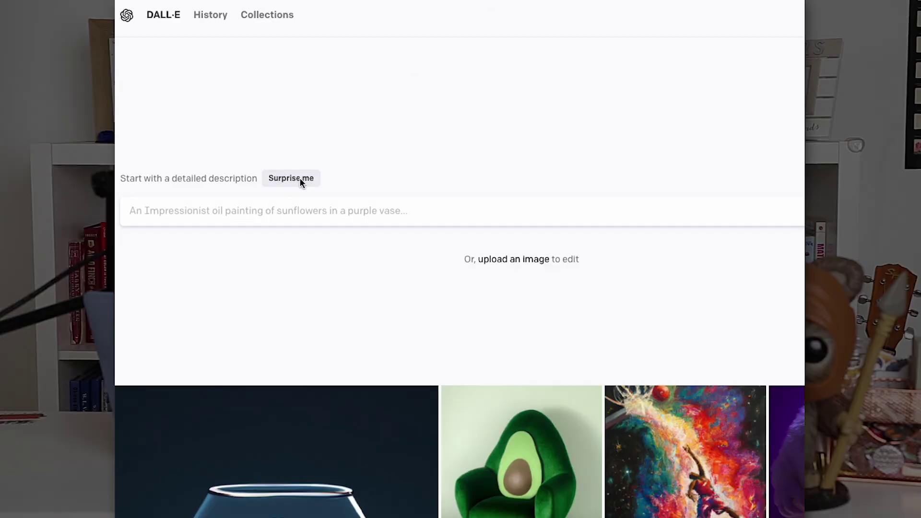
Generate images from the zombies' romantic dinner in an Italian restaurant prompt.
click(268, 210)
text(Two zombies eating a romantic dinner at dimly lit Italian restaurant, HD. Finely detailed, cinematic)
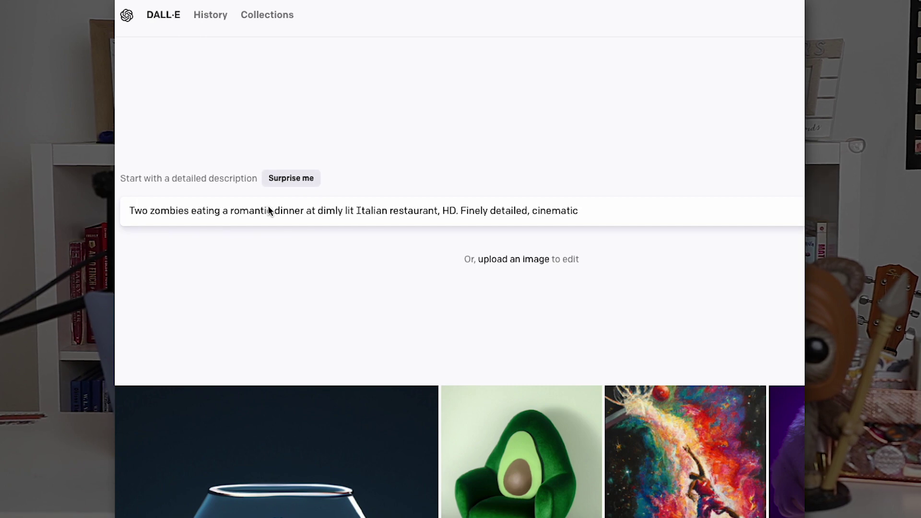
key(Return)
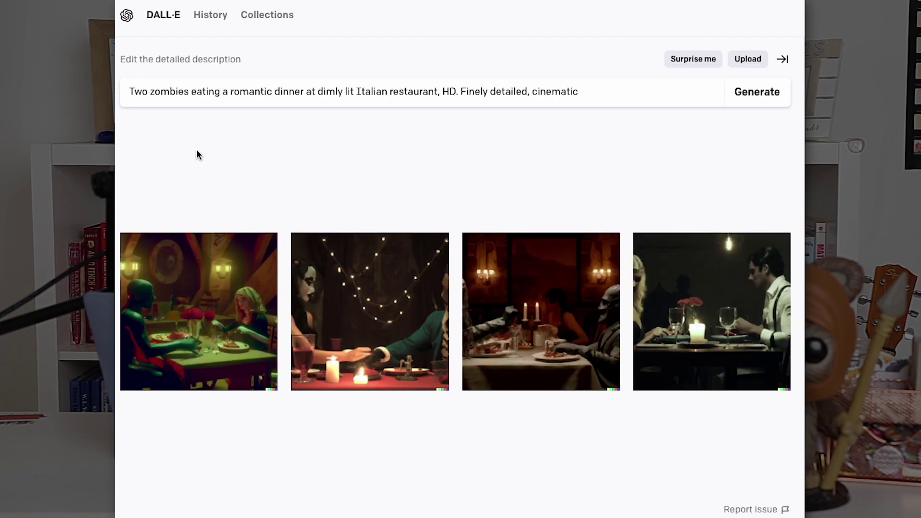
Open the first zombie dinner image and step through all four results.
click(211, 269)
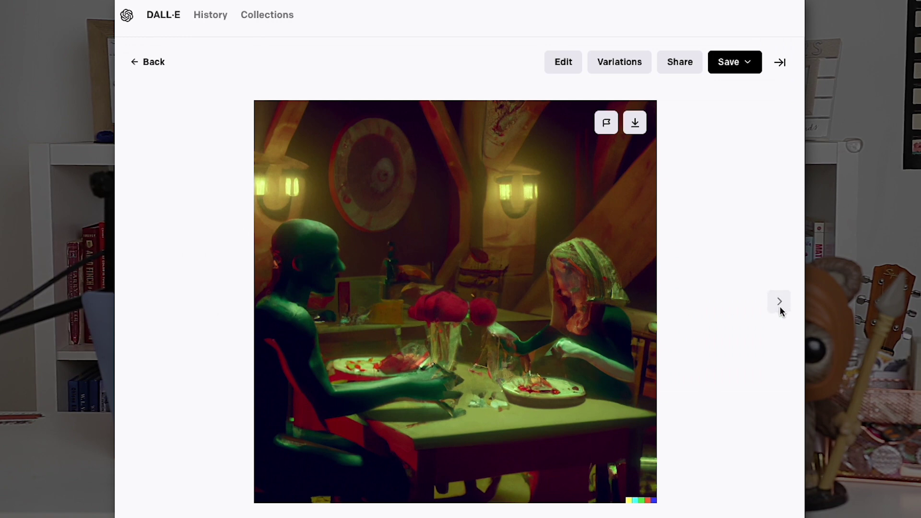
click(780, 307)
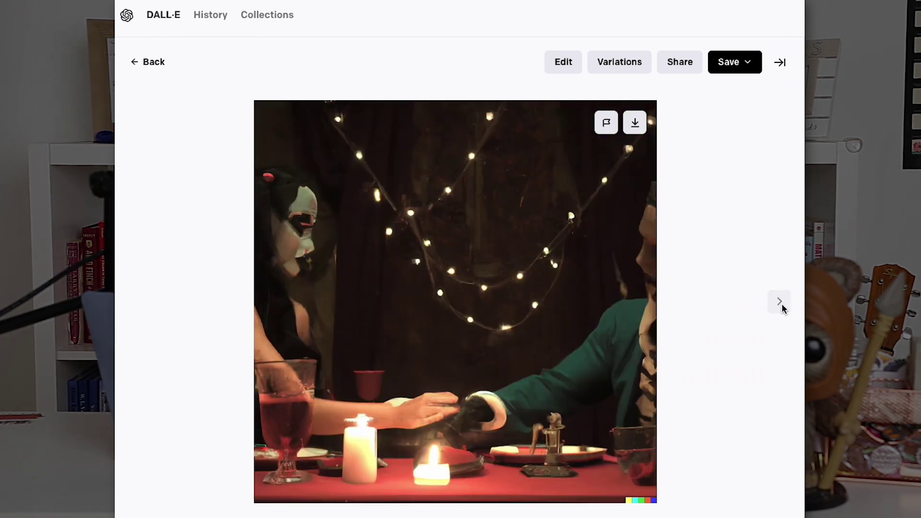
click(780, 303)
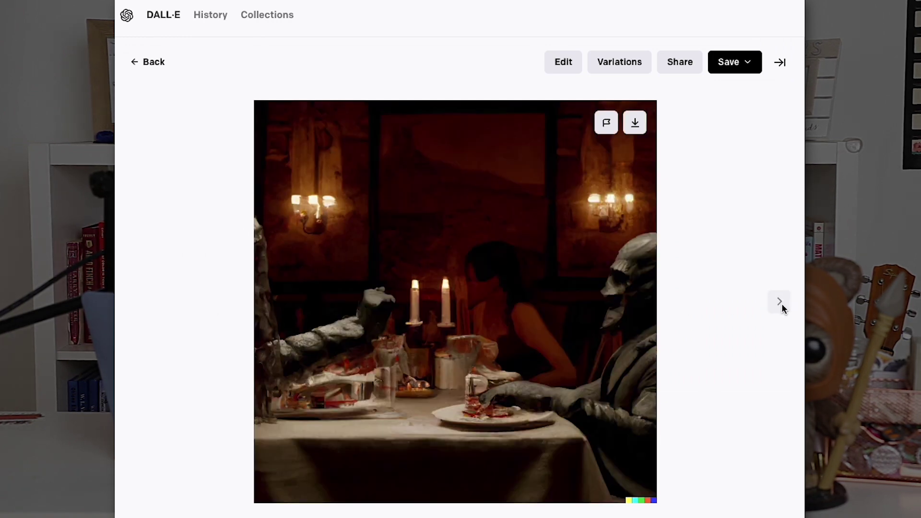
click(782, 303)
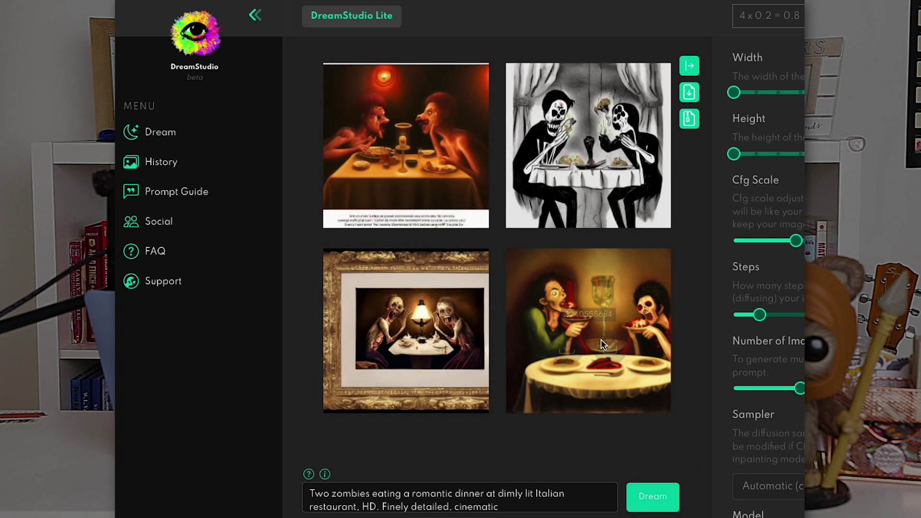
Enlarge the first zombie dinner result, then switch to the couple eating pasta.
click(421, 198)
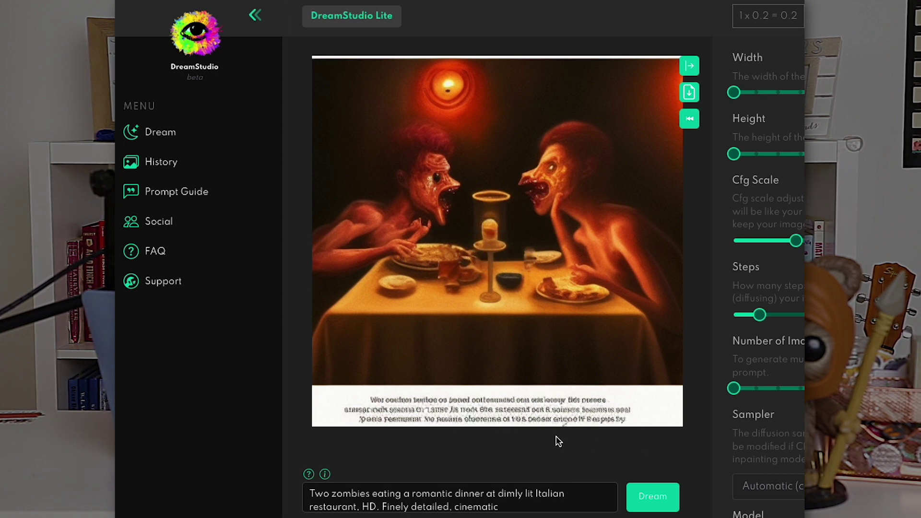
key(Left)
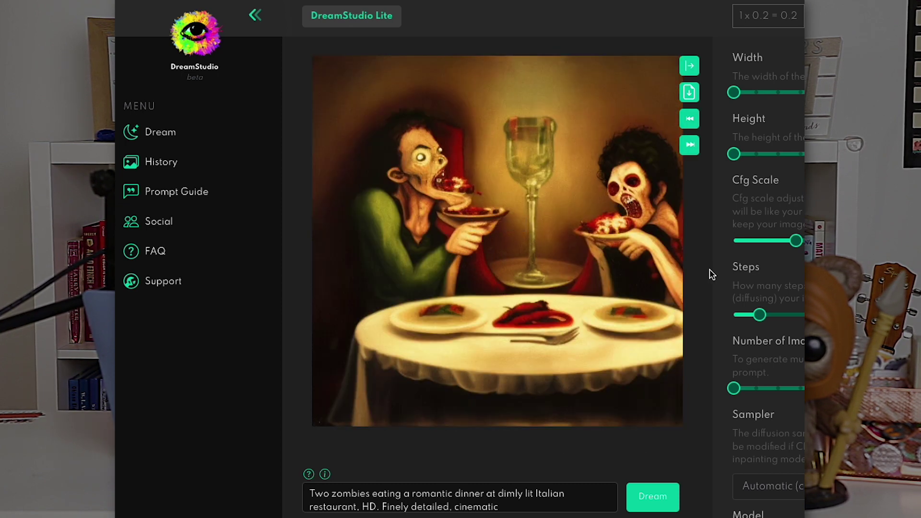